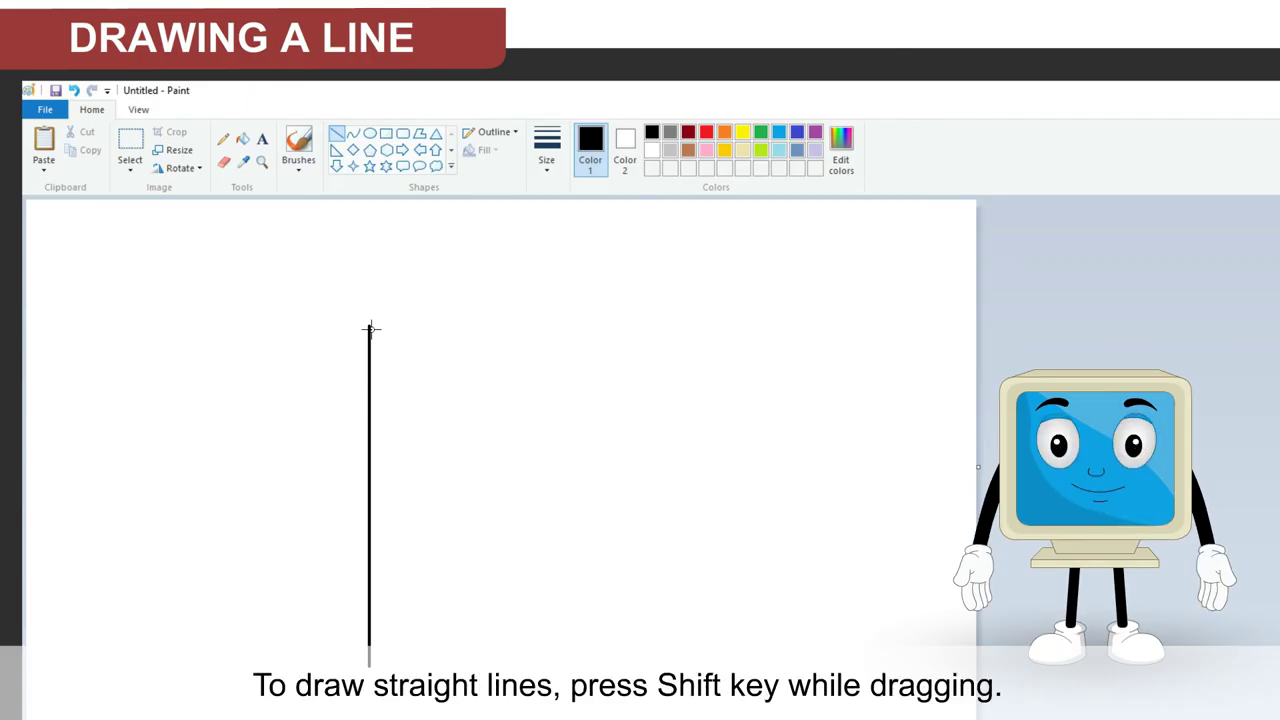
- Draw a horizontal line from the top of the vertical line to form a corner
drag(370, 329, 737, 325)
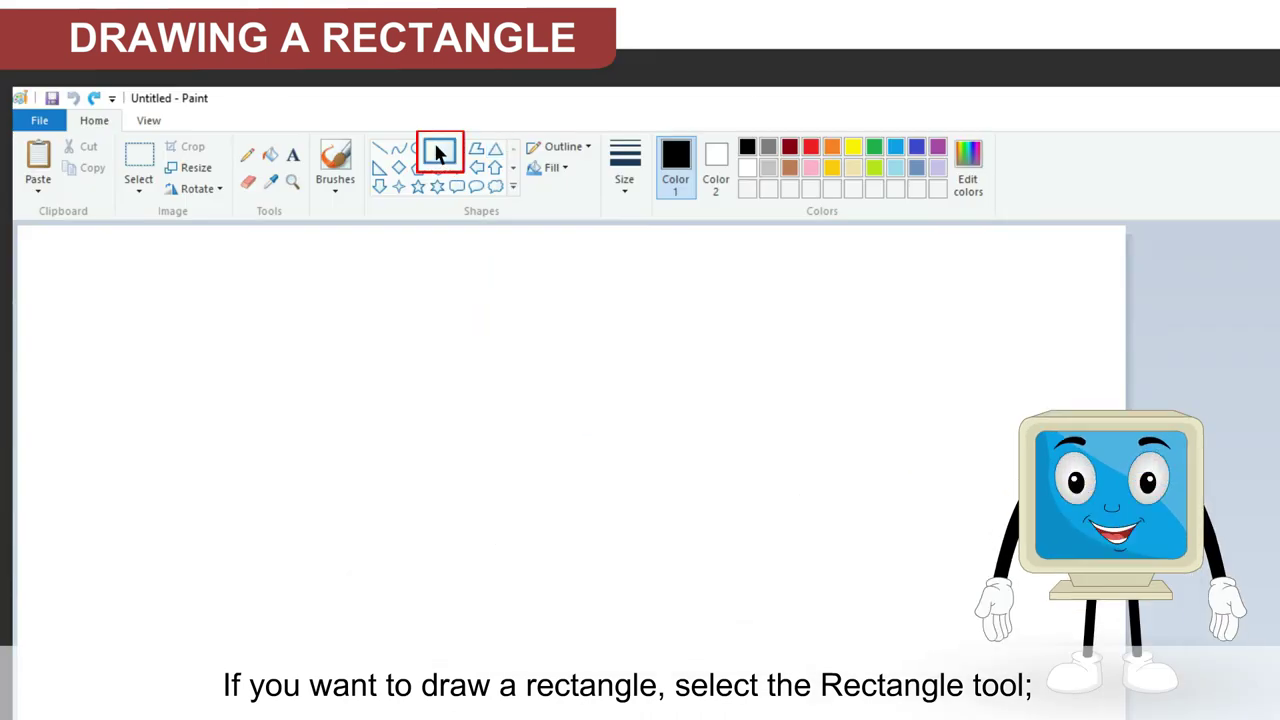
- Draw a black rectangle outline across the middle of the canvas with the Rectangle shape
click(437, 152)
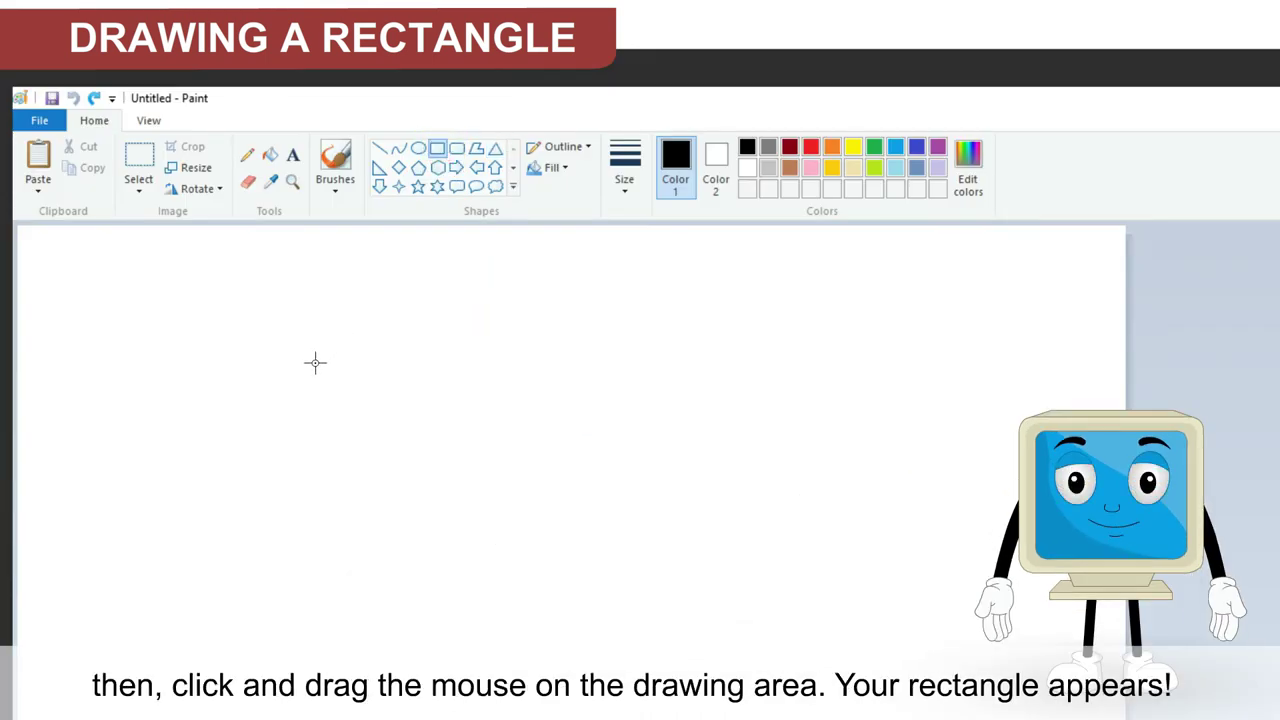
drag(315, 362, 721, 583)
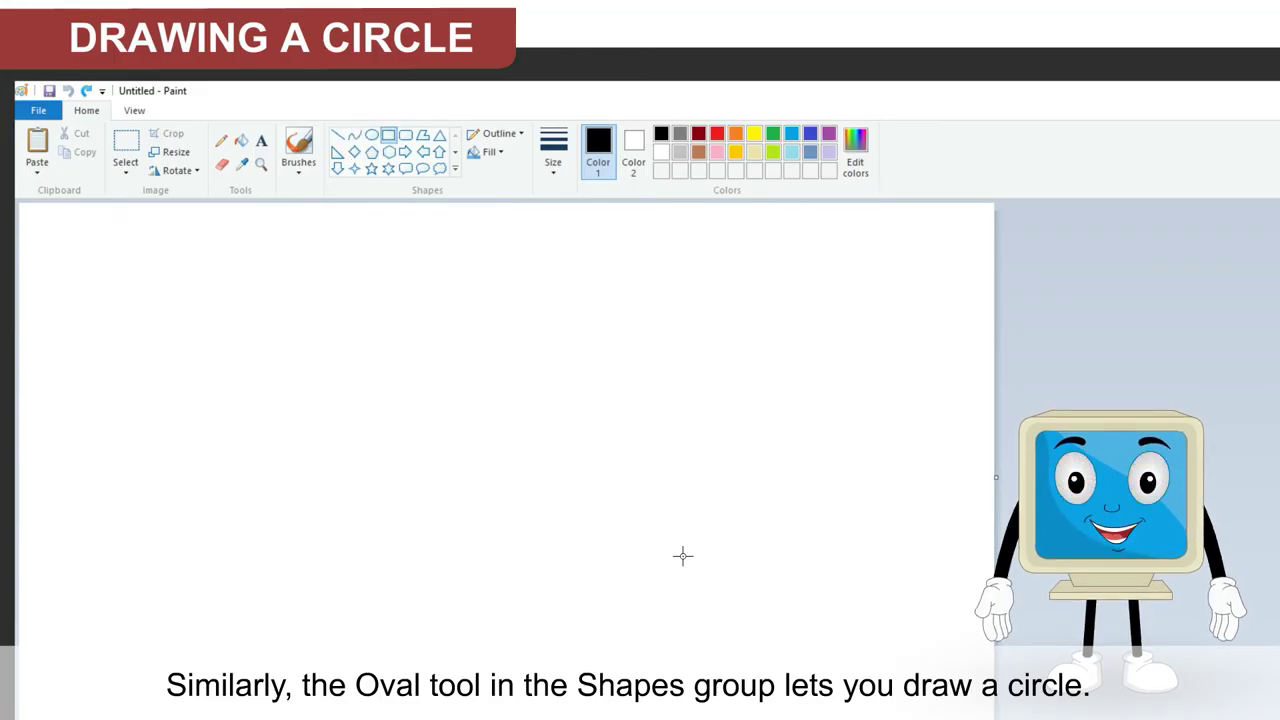
- Draw a small black circle outline near the upper right of the canvas using the Oval shape
click(371, 136)
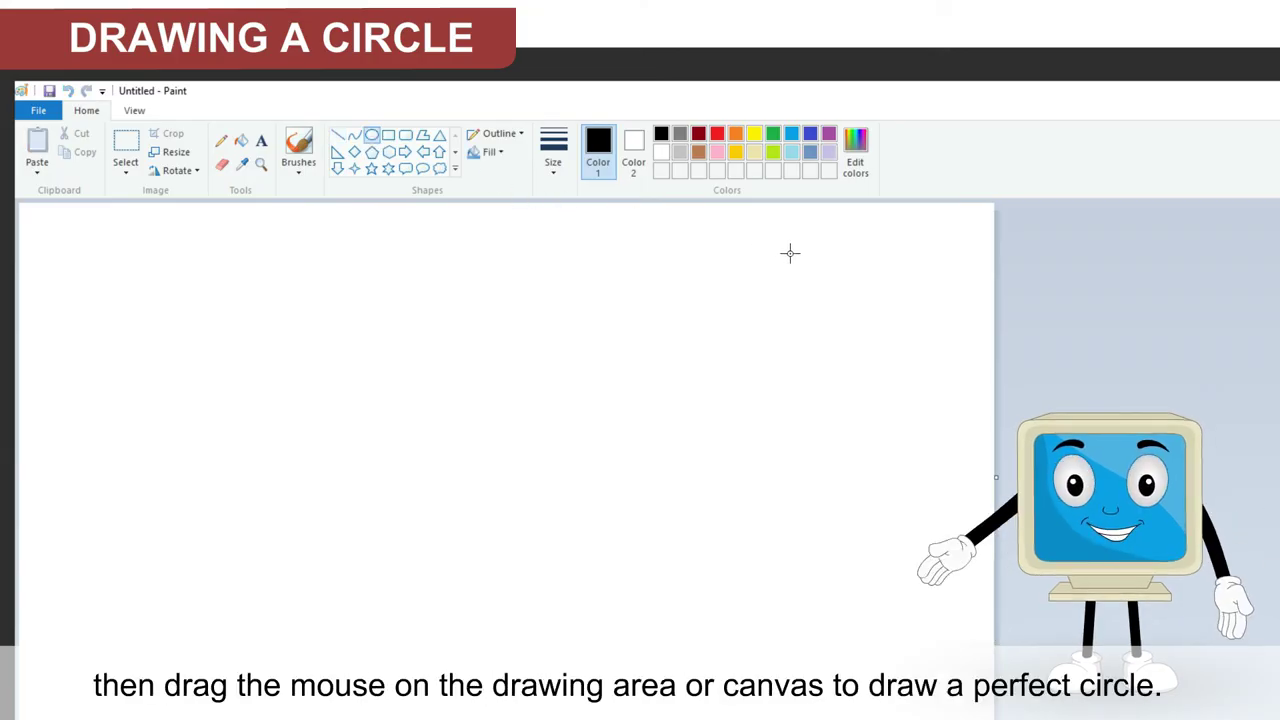
drag(790, 253, 858, 321)
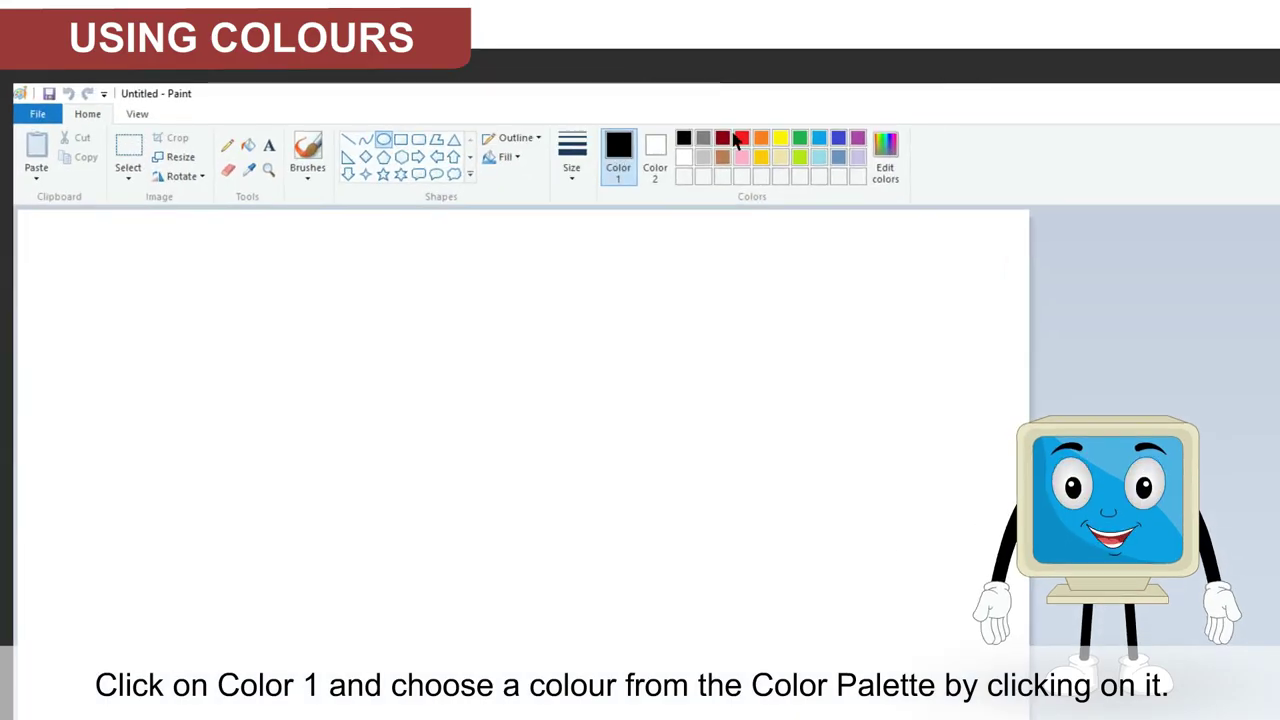
- Switch the colour to red and draw a red rectangle outline near the canvas centre
click(742, 140)
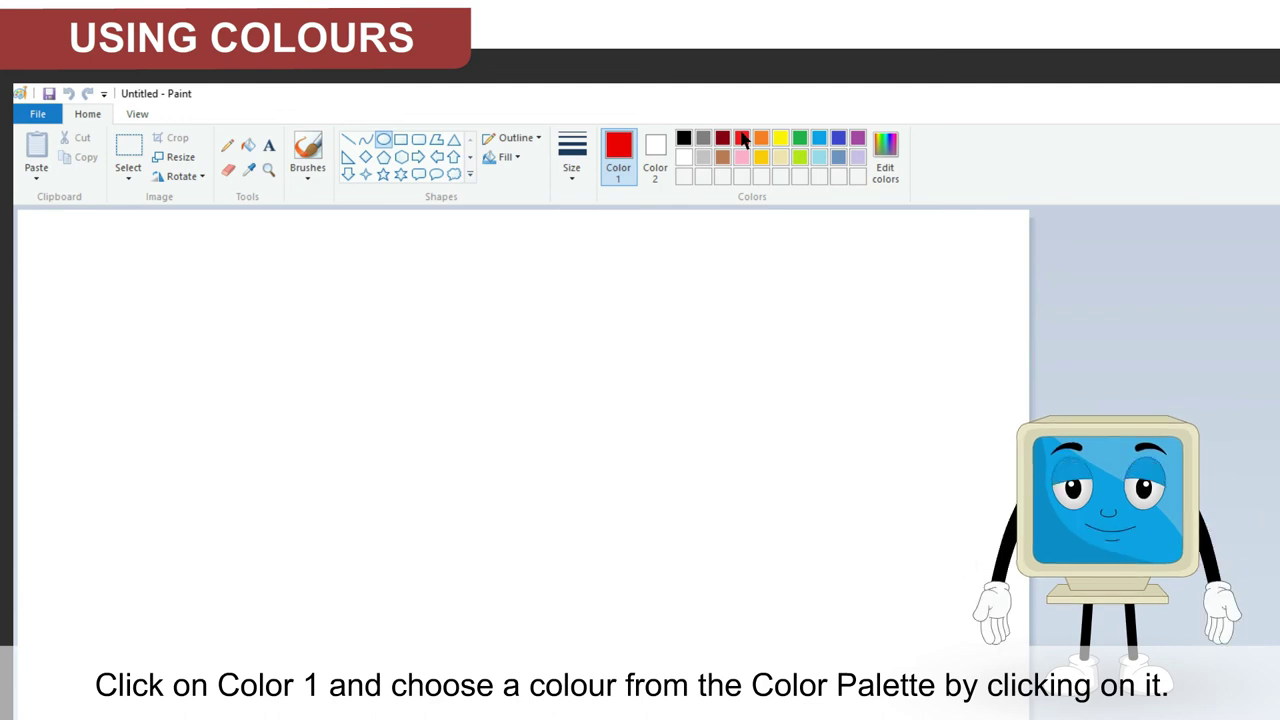
drag(293, 328, 670, 571)
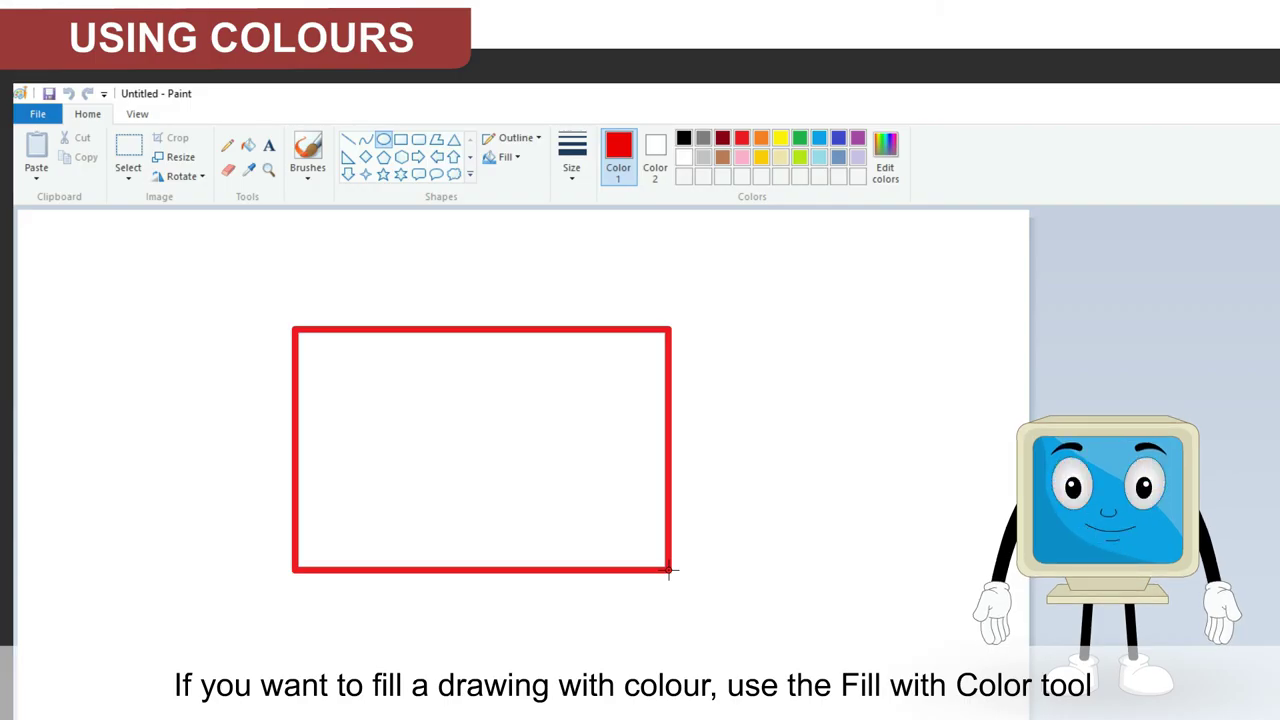
- Fill the red rectangle's interior solid red with the fill bucket
click(248, 148)
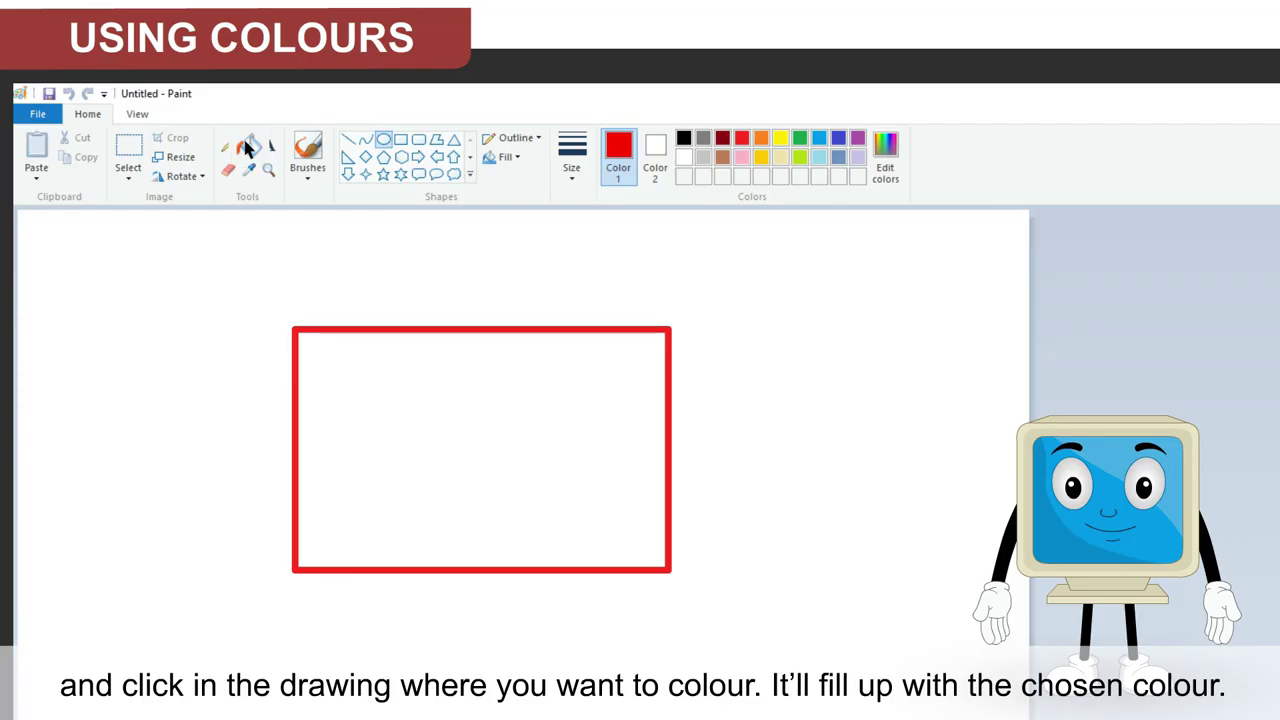
click(487, 435)
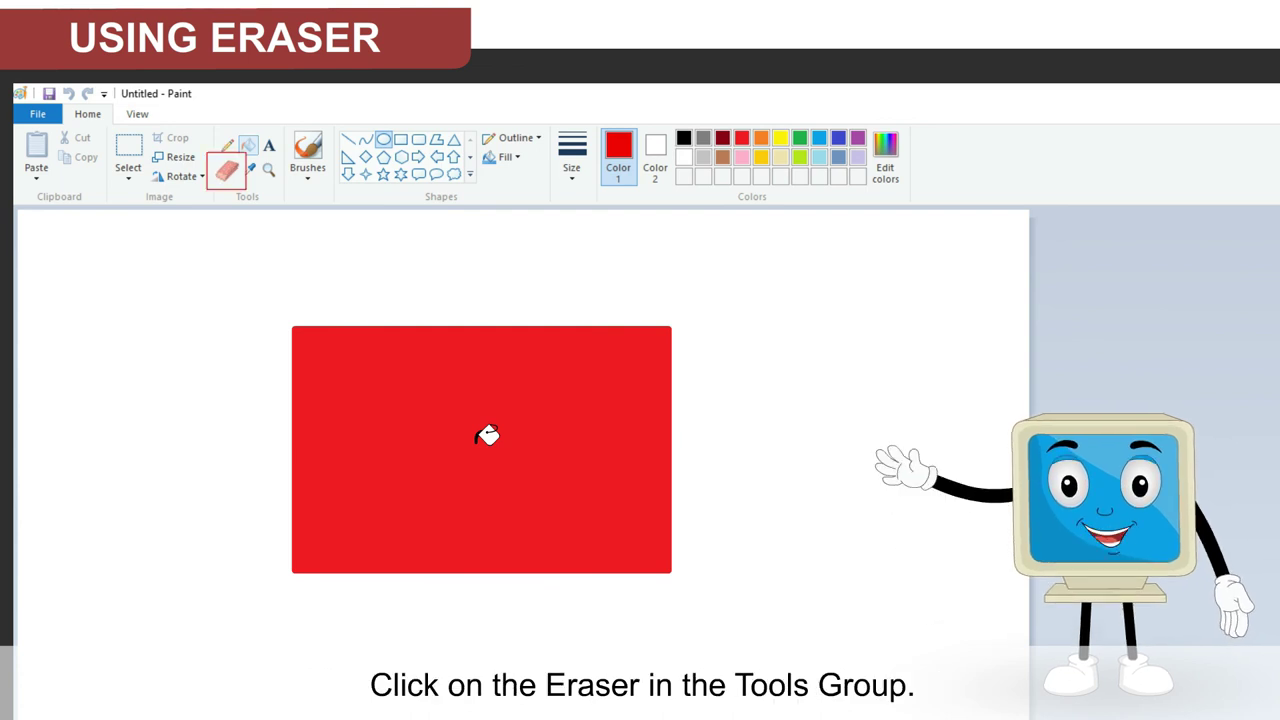
- Erase a vertical strip down through the red rectangle, leaving two red blocks
click(228, 173)
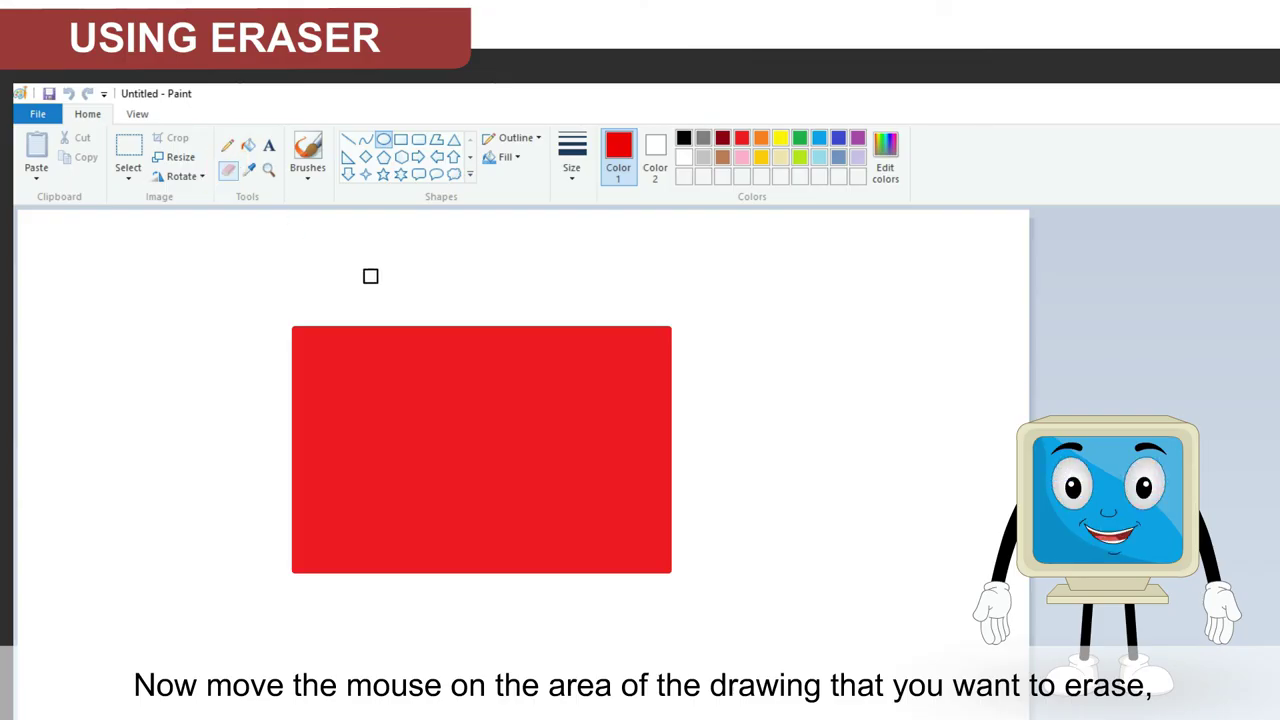
drag(433, 318, 433, 588)
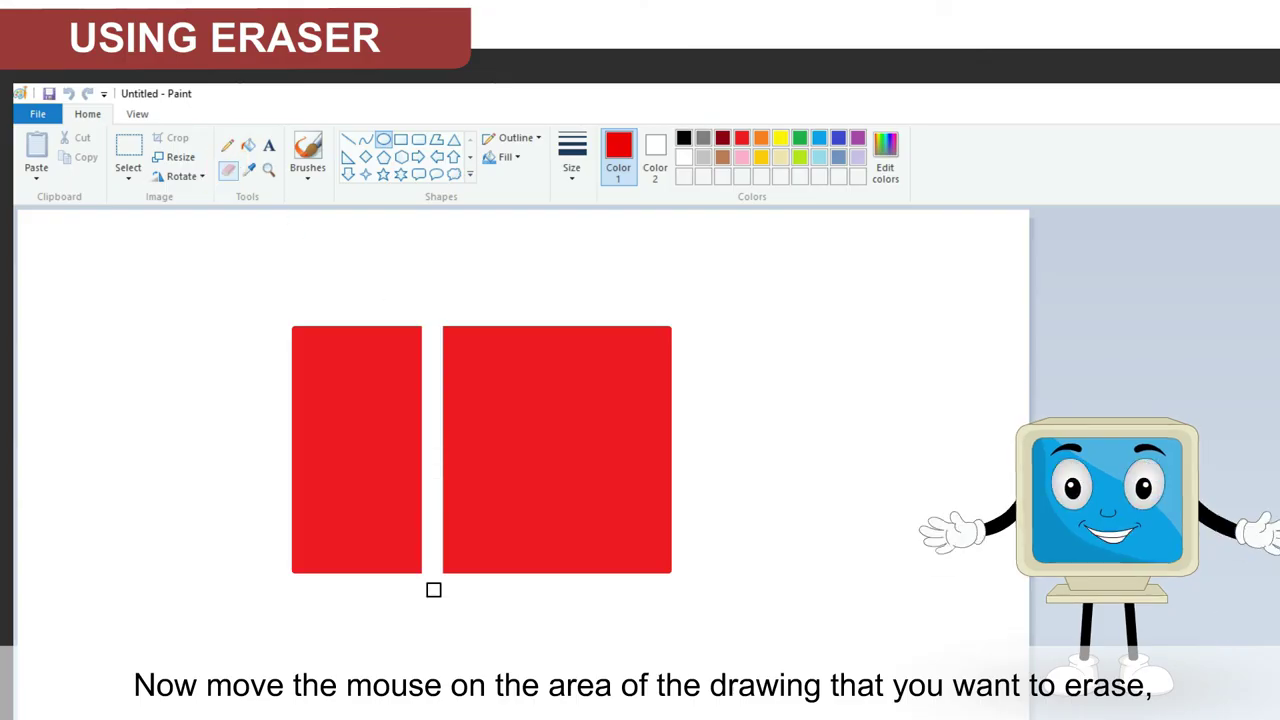